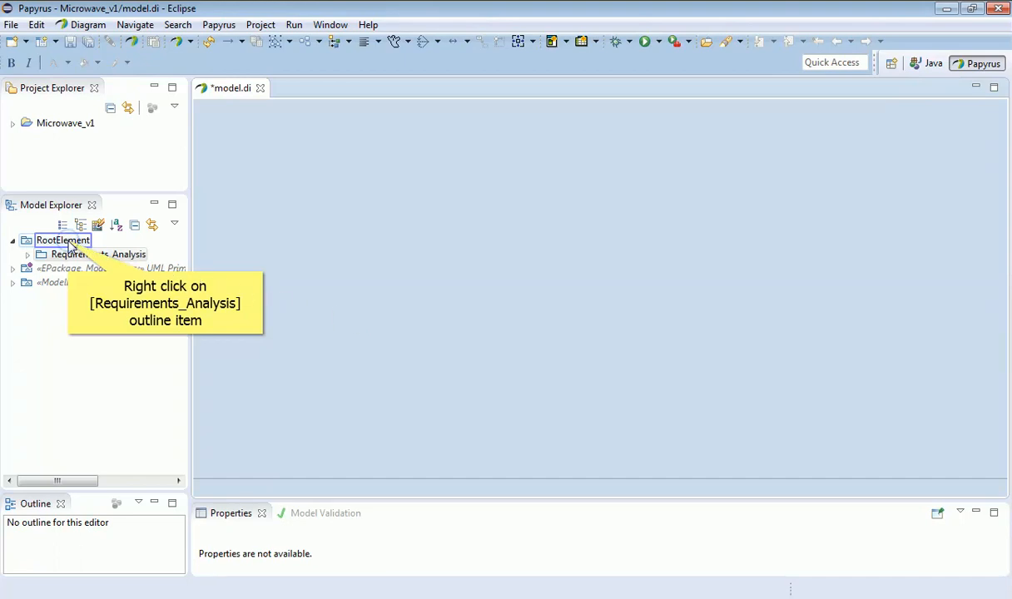
Add a package as a child of RootElement and name it Design
right_click(72, 244)
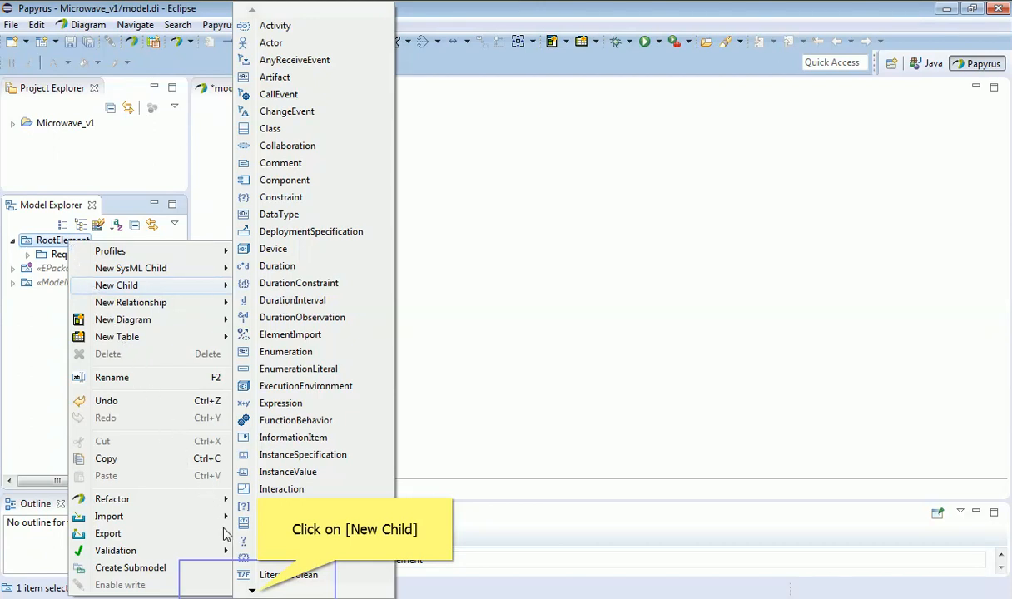
left_click(256, 592)
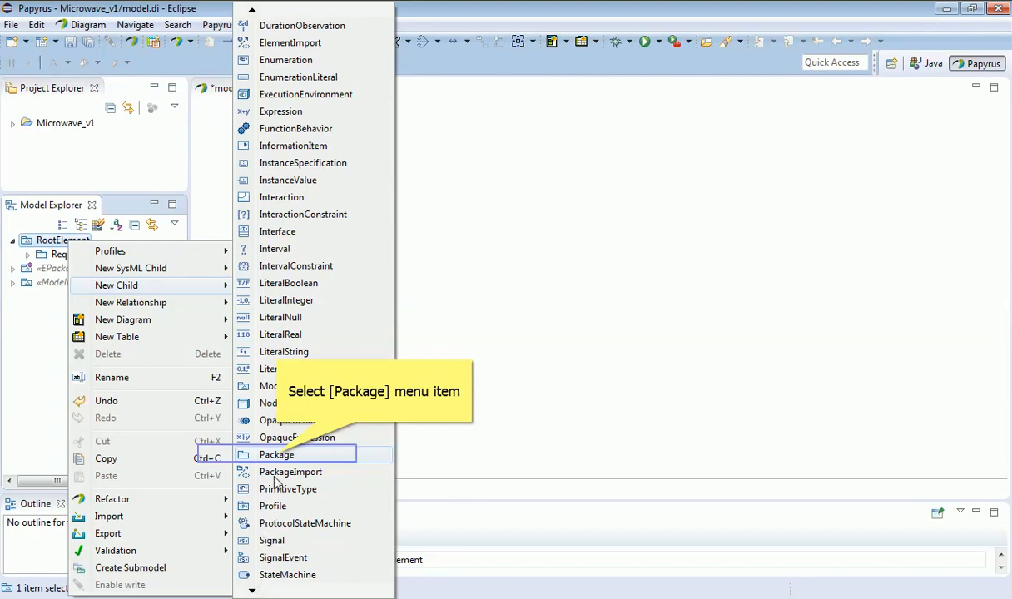
left_click(278, 456)
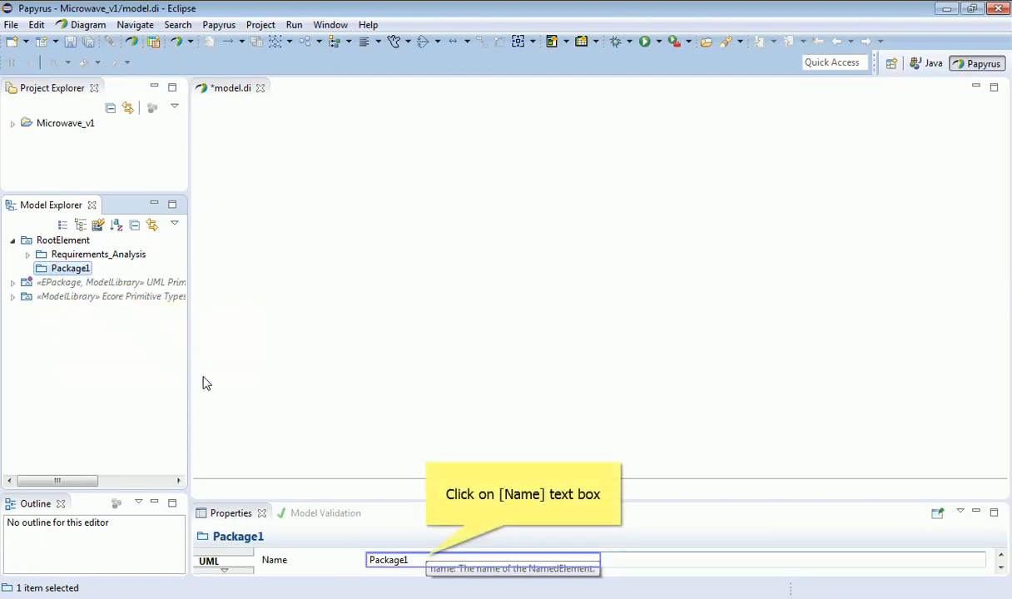
left_click(427, 560)
left_click(427, 559)
type("Di")
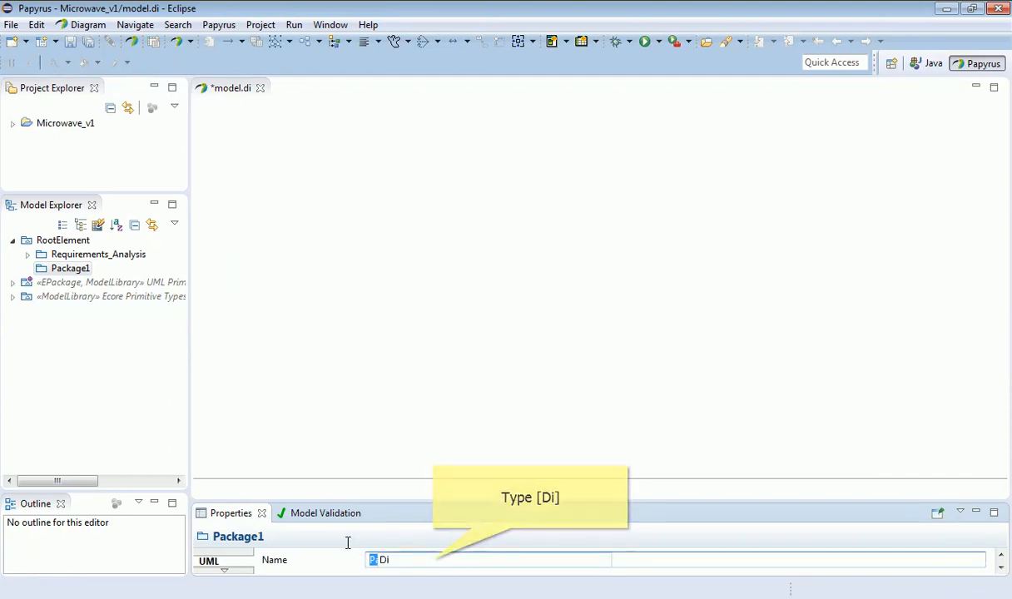
type("sign")
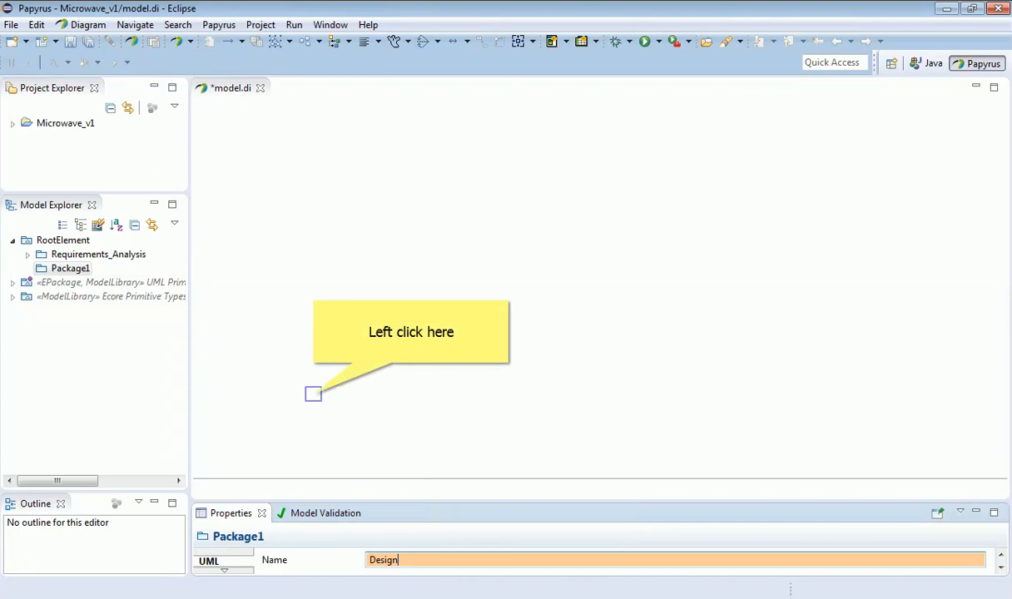
left_click(314, 396)
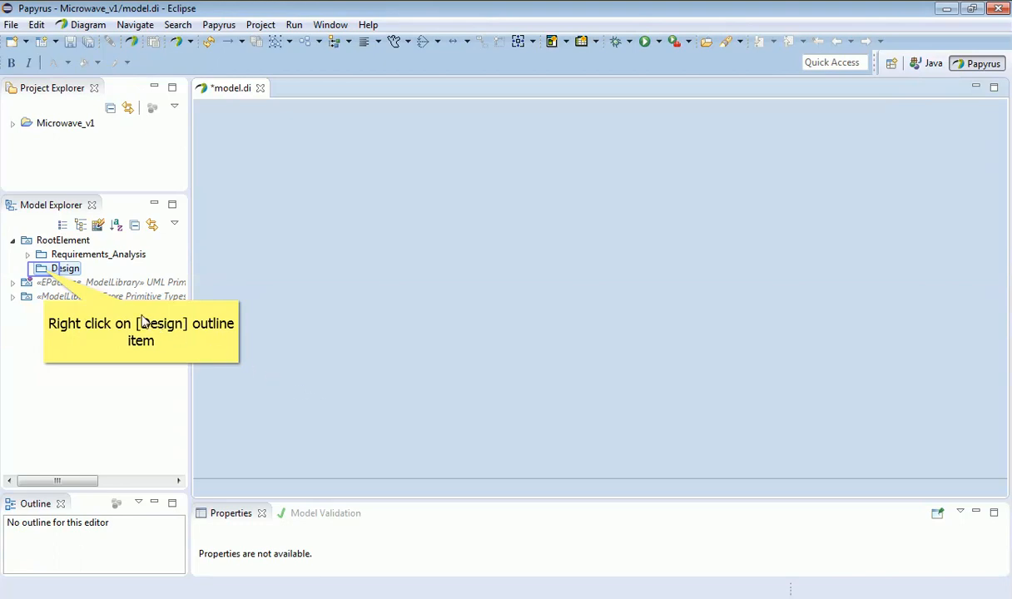
Create a Block Definition Diagram named BDD_Microwave inside the Design package
right_click(42, 269)
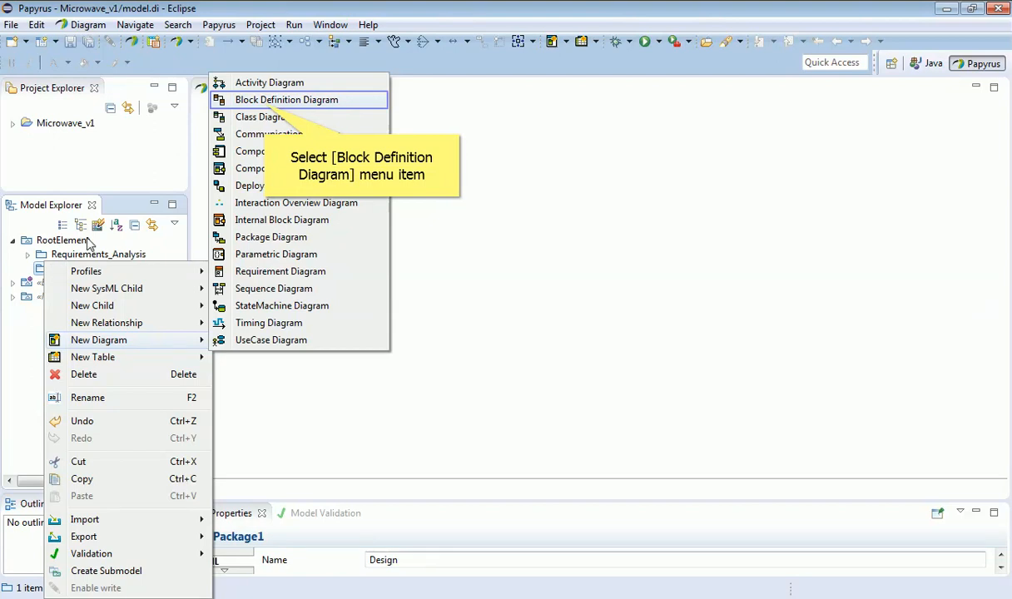
left_click(254, 99)
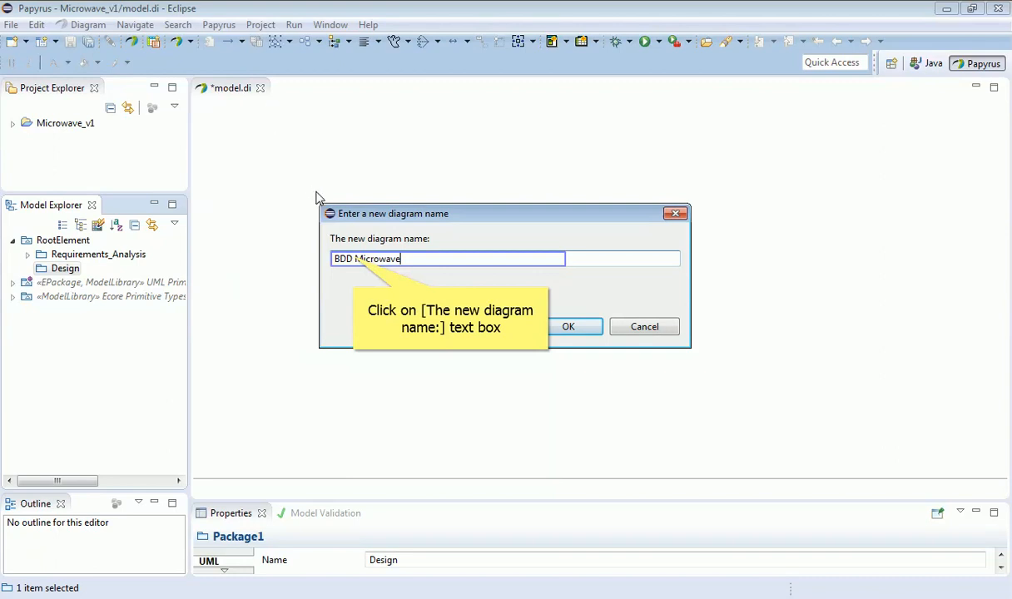
left_click(356, 259)
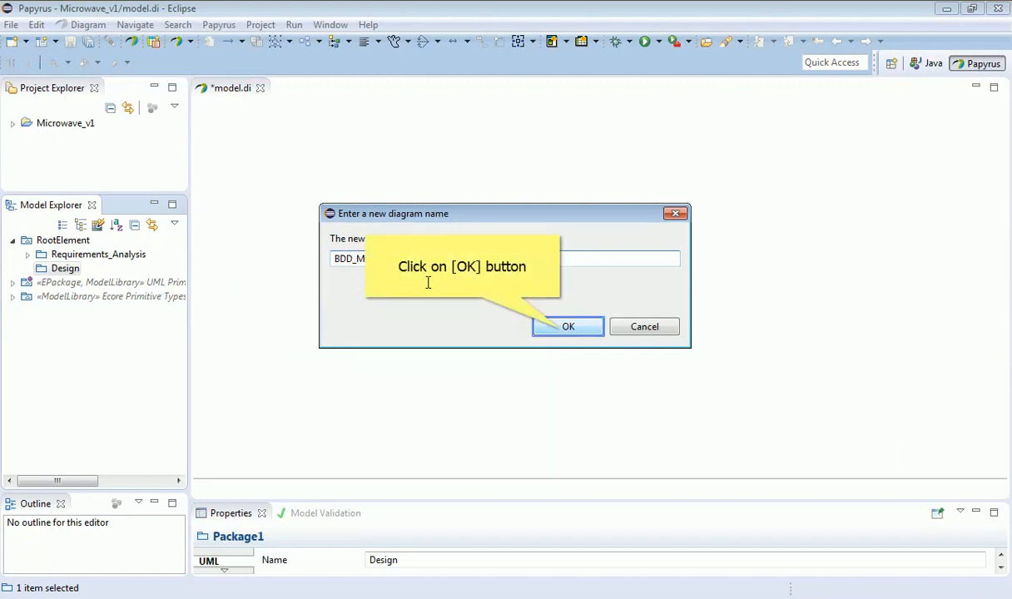
left_click(563, 328)
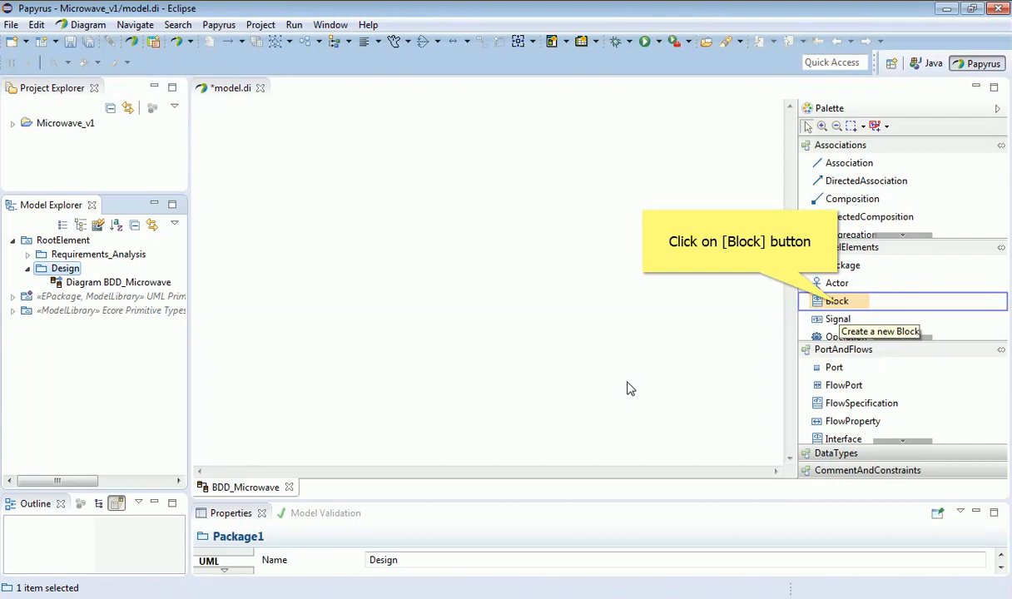
Add a block named Microwave_Oven to the diagram and move it to the upper middle of the canvas
left_click(839, 308)
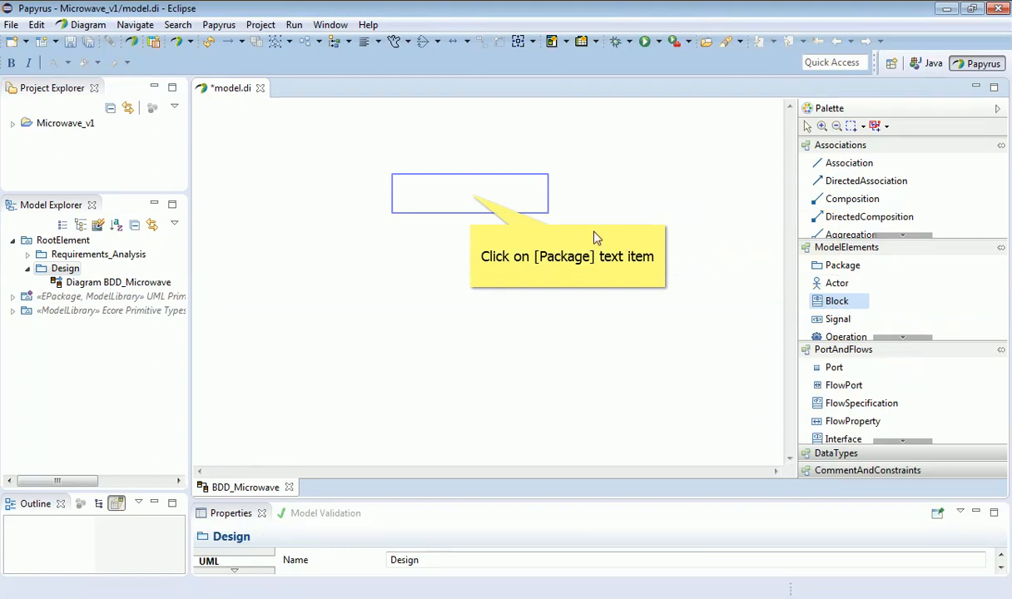
left_click(471, 195)
type("Mi")
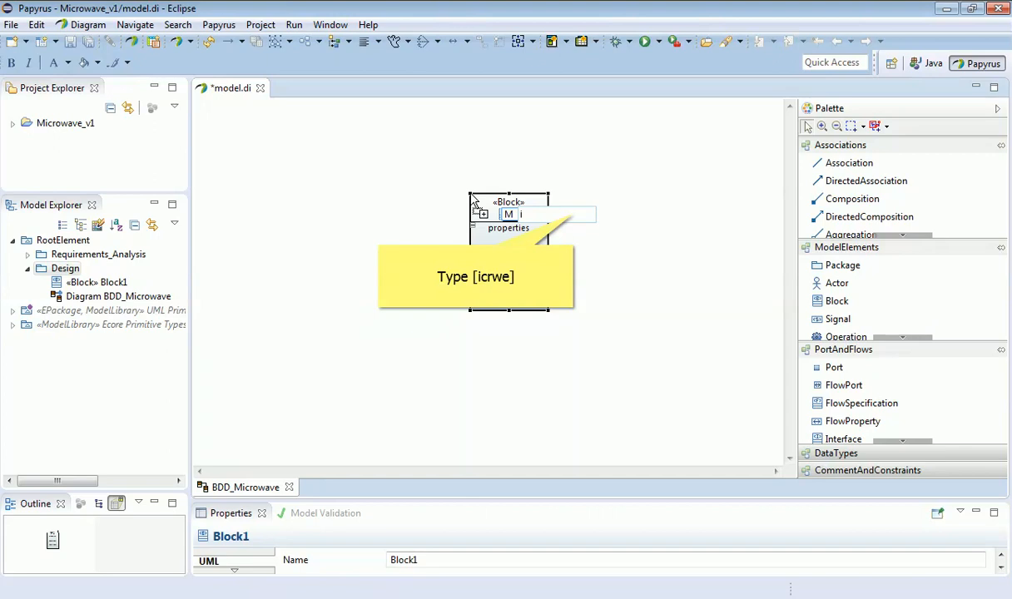
type("c")
type("rowave_Oven")
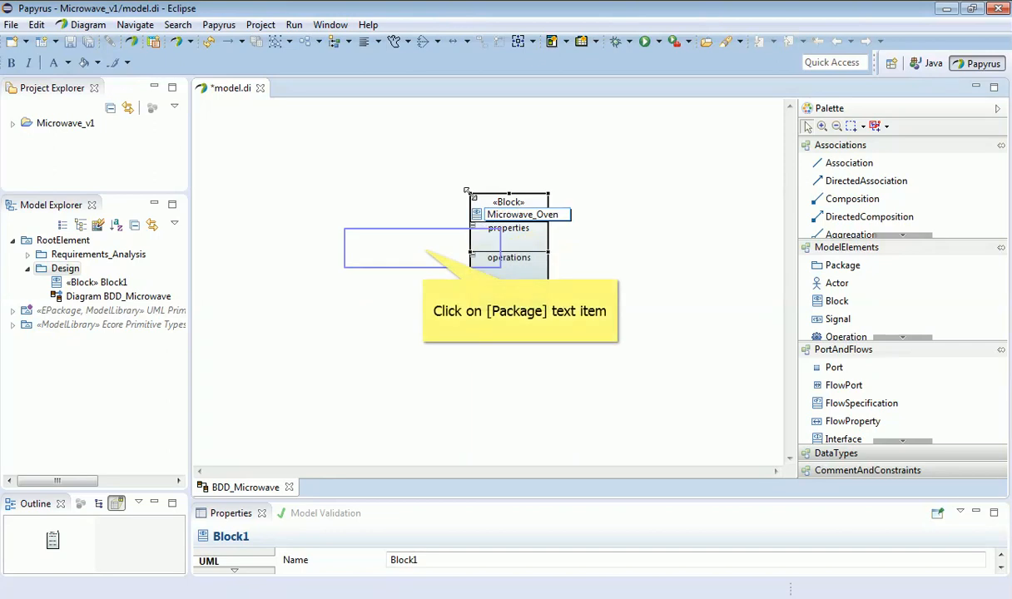
left_click(423, 248)
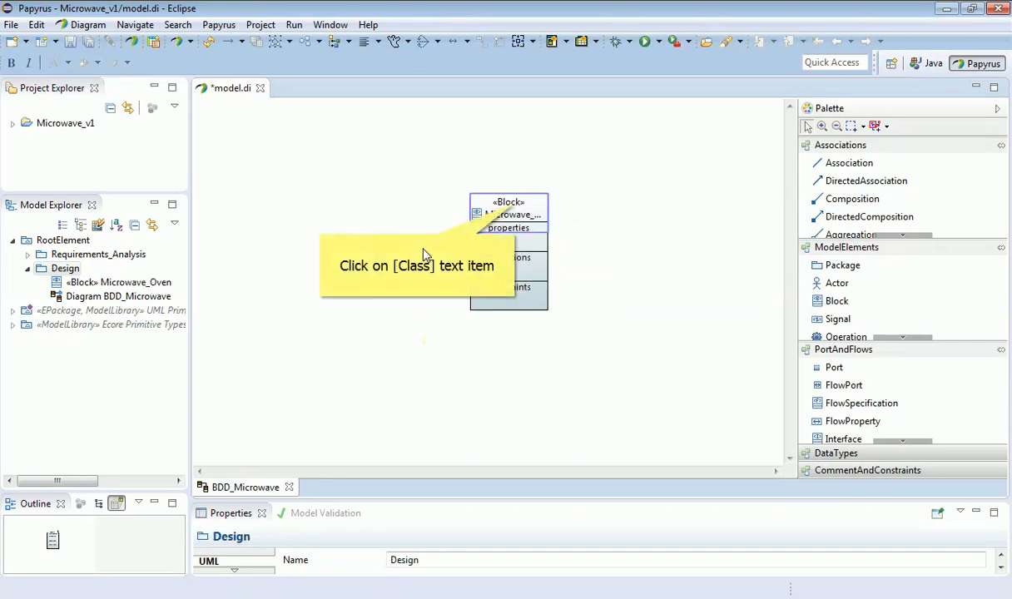
left_click(514, 204)
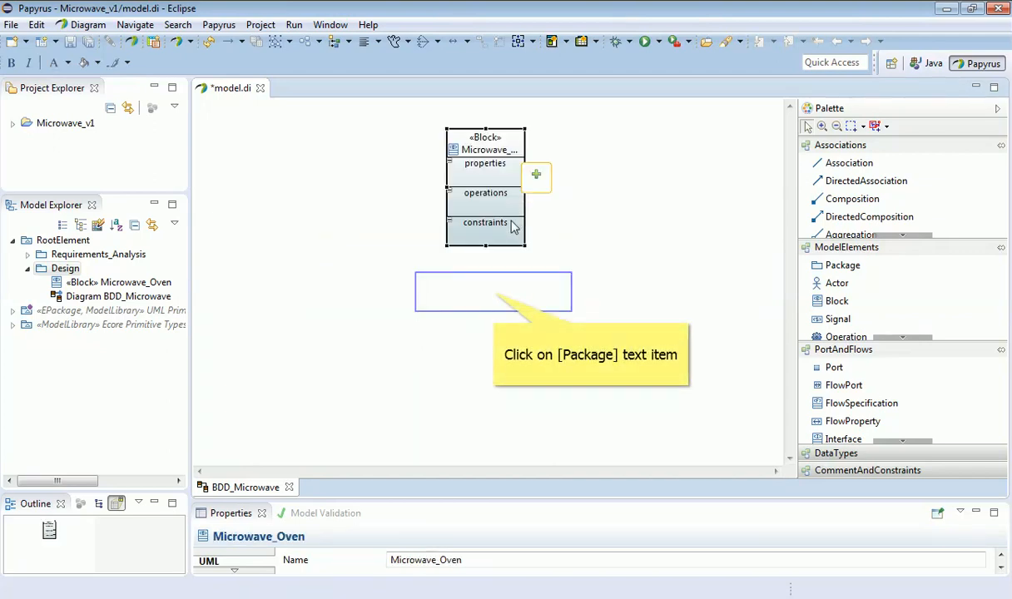
left_click(494, 298)
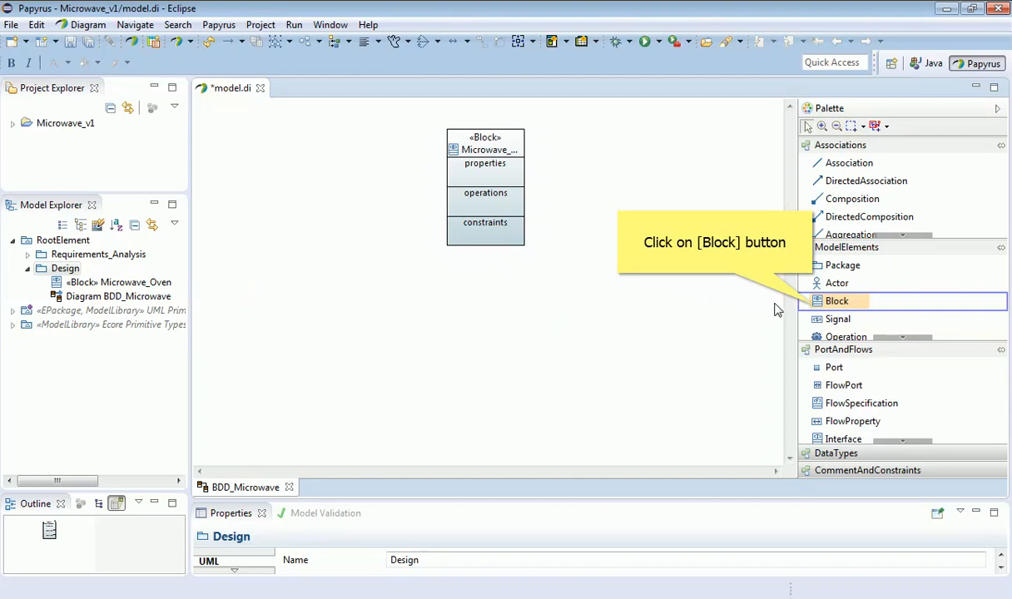
Add two blocks named Lamp and Timer side by side below and to the left of the Microwave_Oven block
left_click(813, 306)
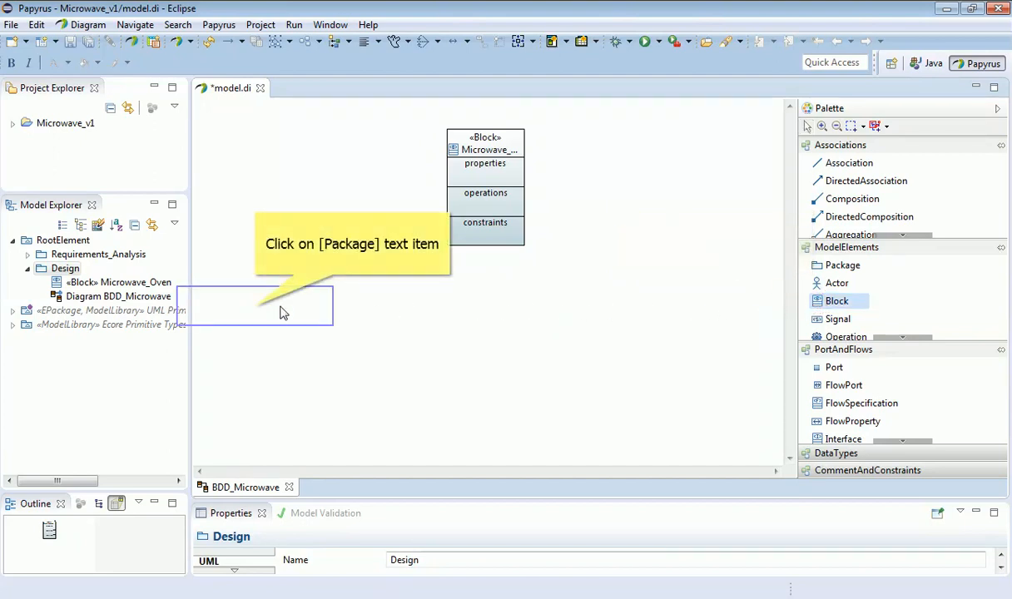
left_click(255, 305)
type("Lamp")
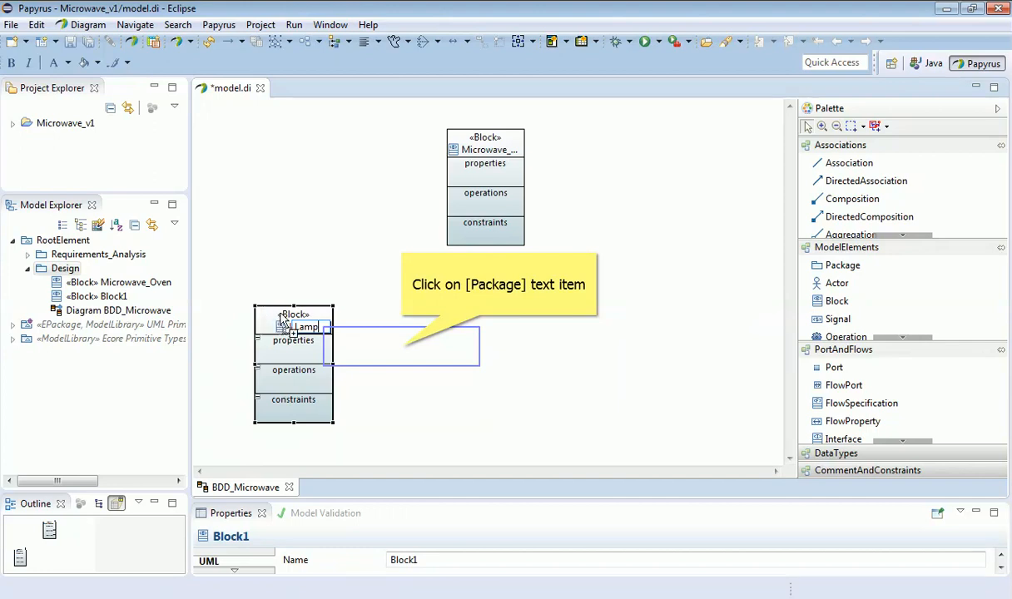
left_click(401, 353)
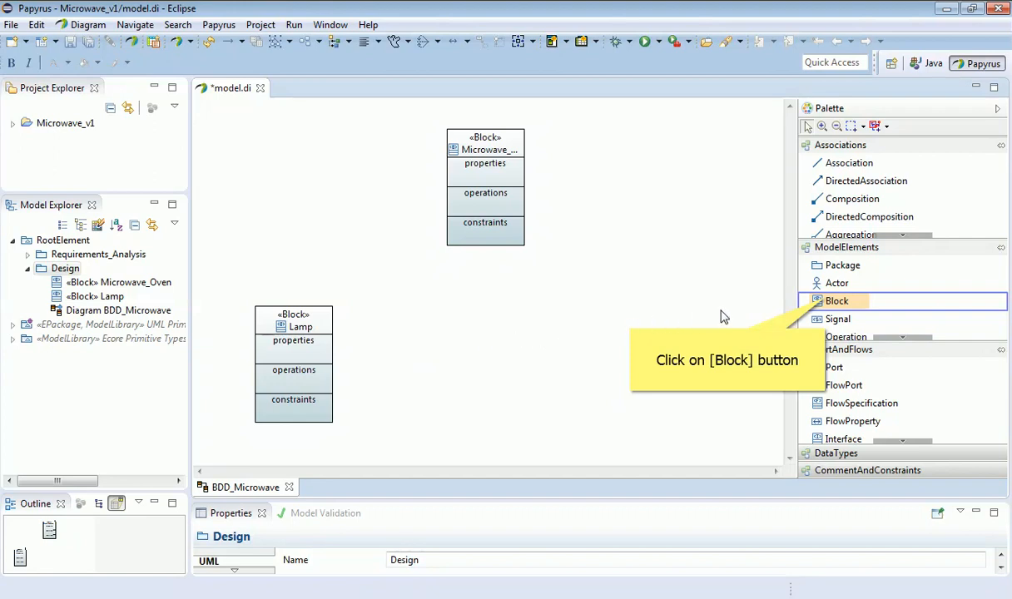
left_click(828, 303)
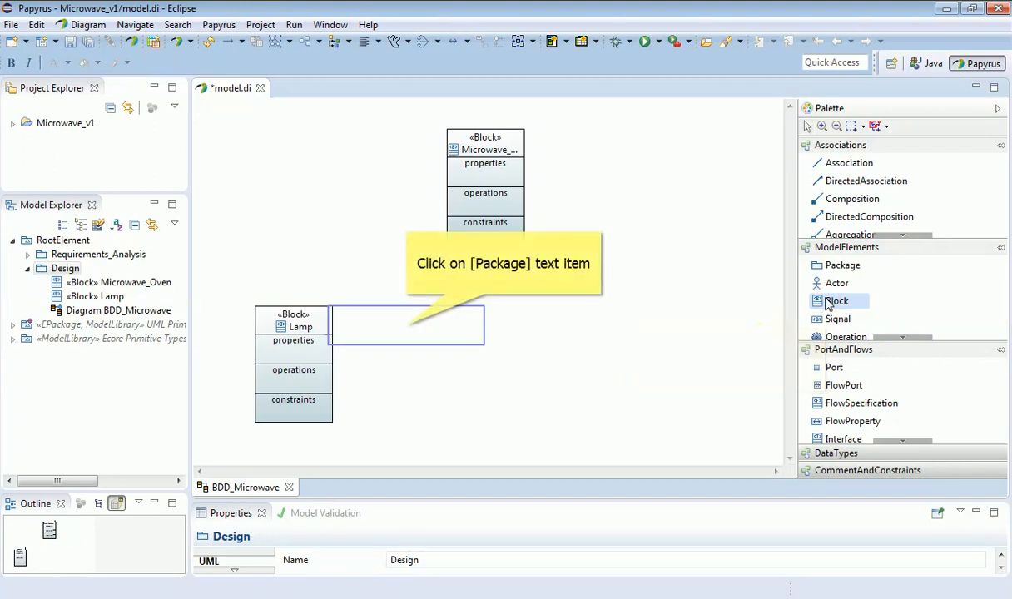
left_click(408, 331)
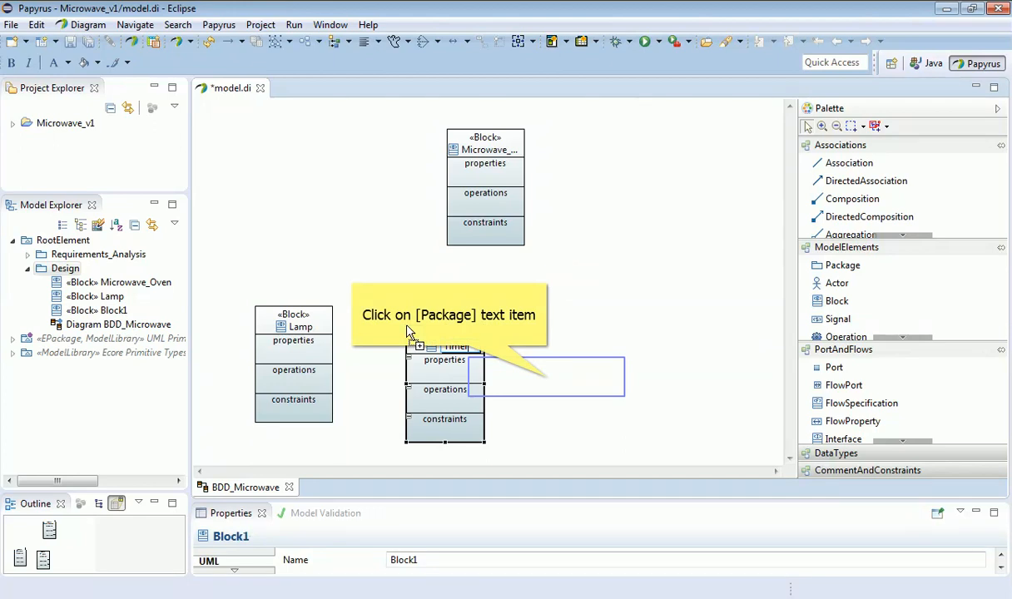
left_click(547, 384)
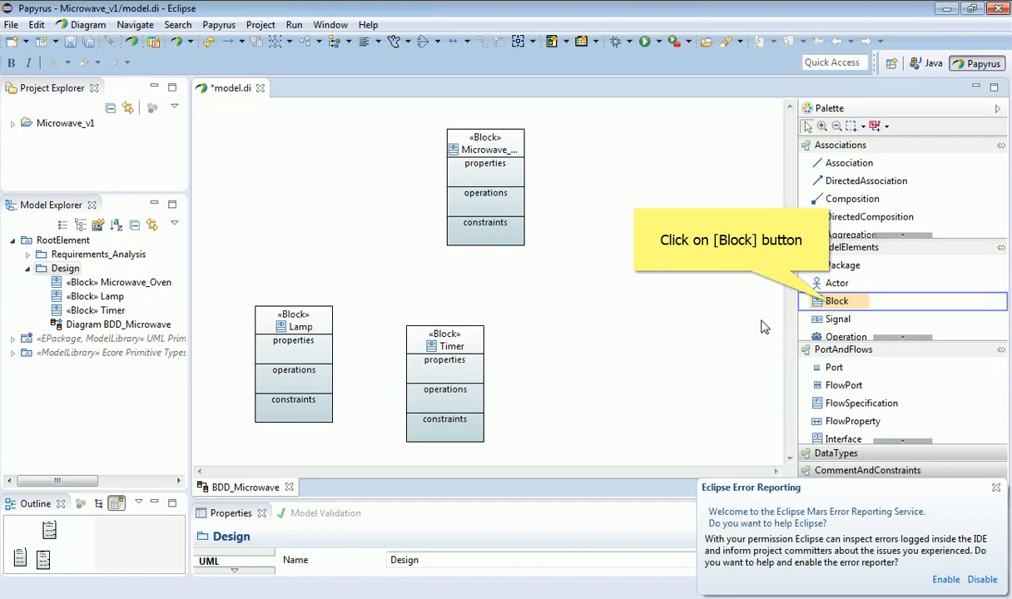
Add two blocks named Motor and Door to the right of the Timer block
left_click(833, 307)
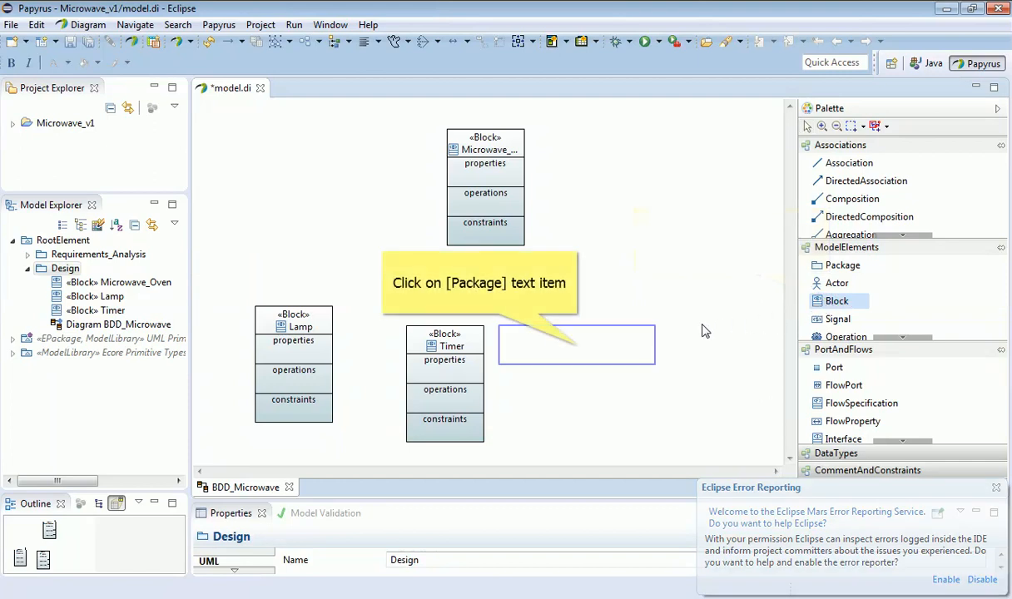
left_click(581, 351)
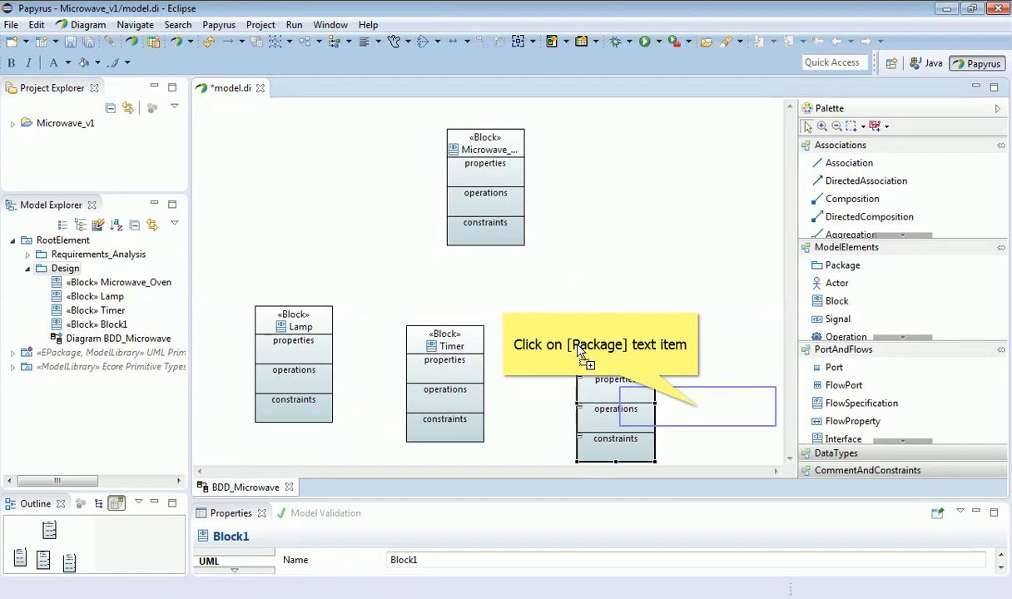
left_click(699, 414)
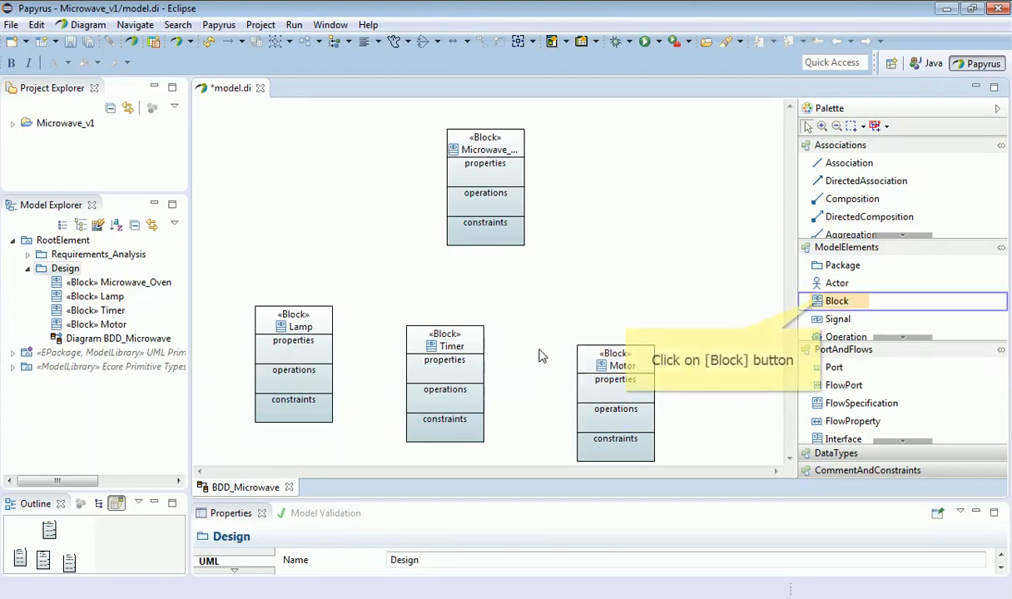
left_click(821, 303)
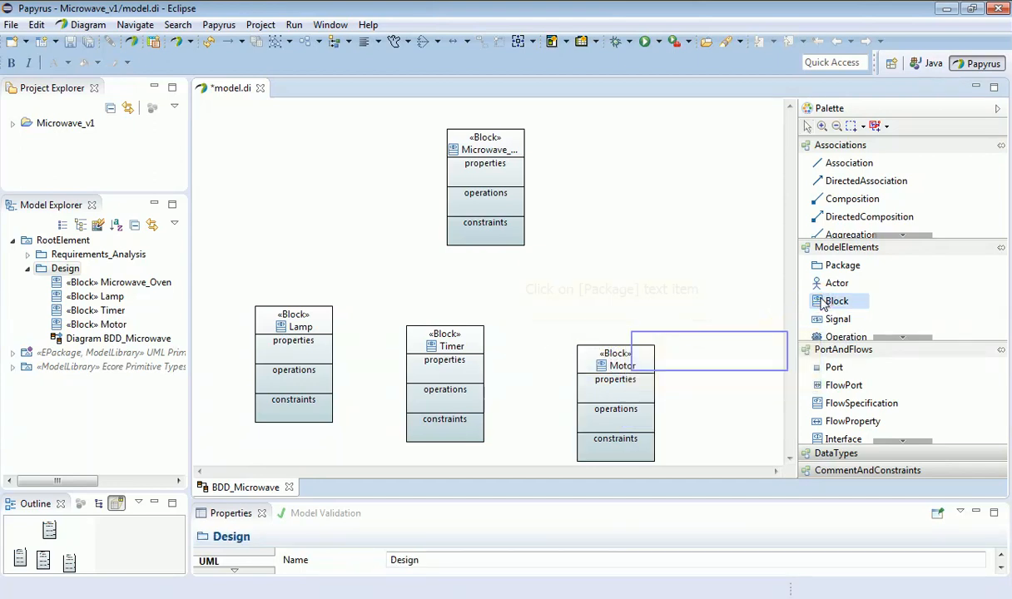
left_click(708, 350)
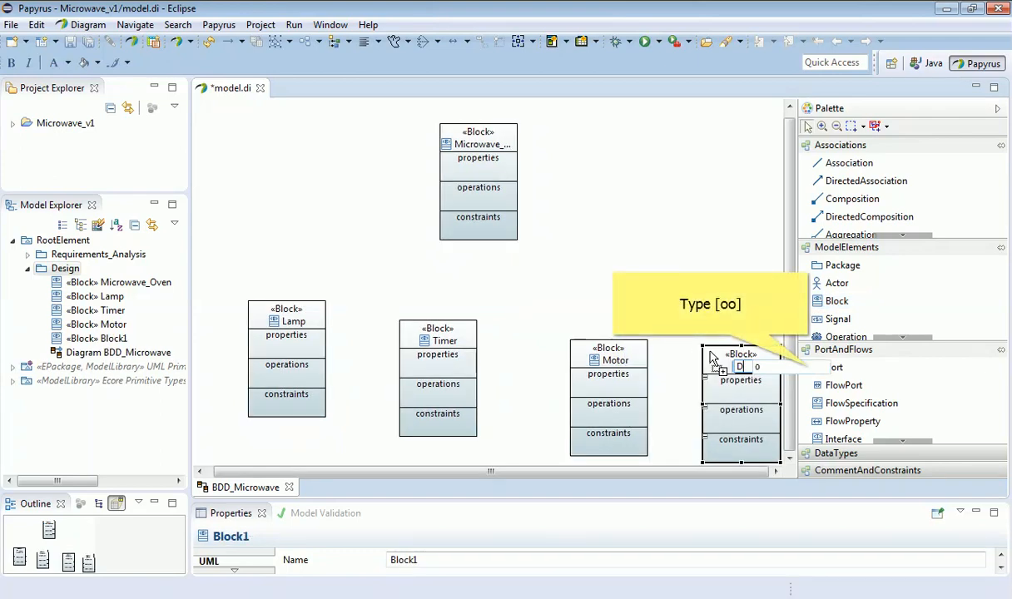
type("Door")
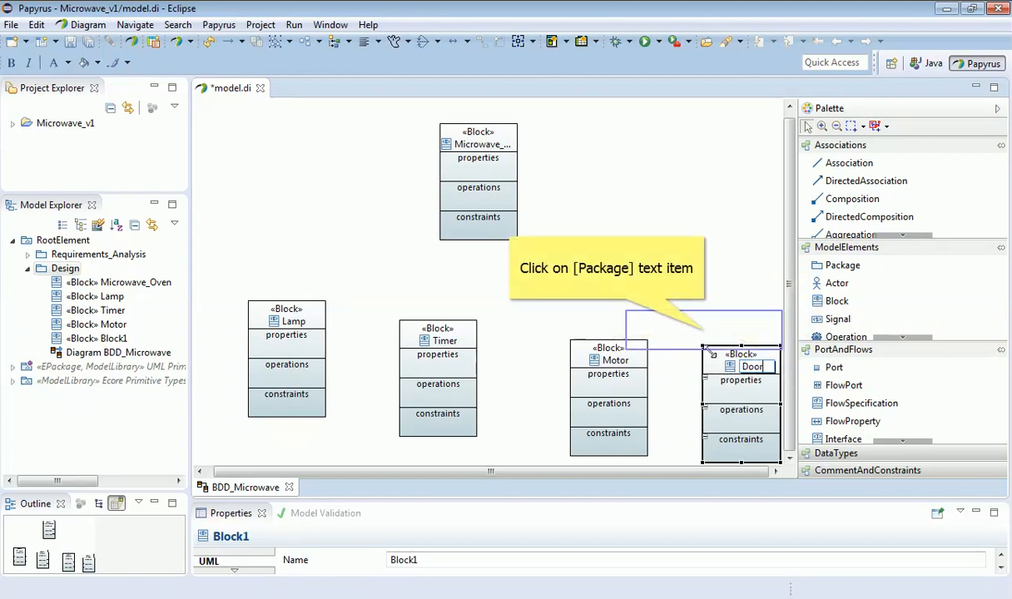
left_click(705, 335)
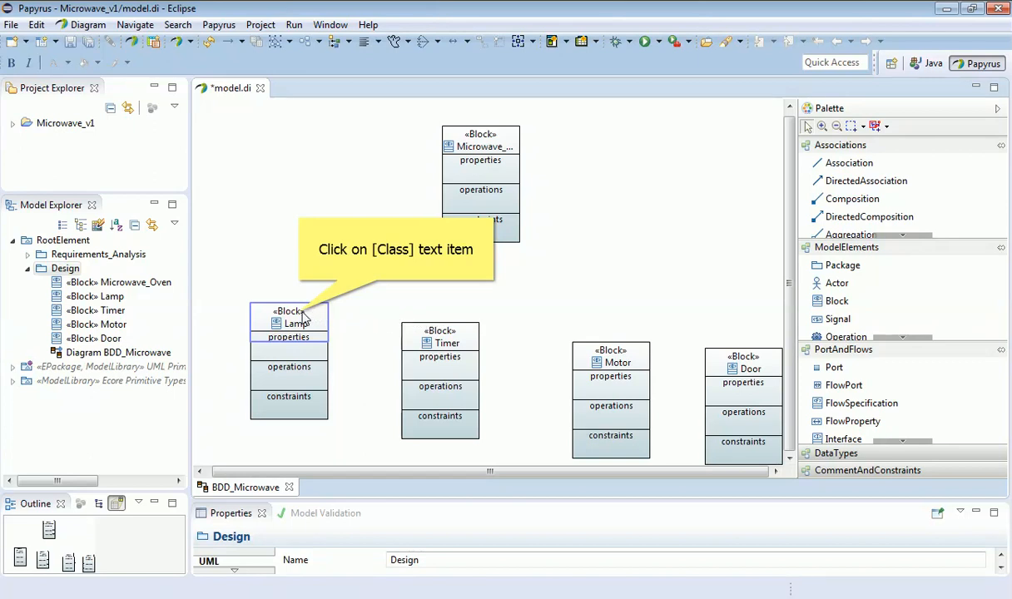
Move the Lamp, Timer, Motor and Door blocks up into an evenly spaced row just beneath the Microwave_Oven block
left_click_drag(289, 309, 253, 253)
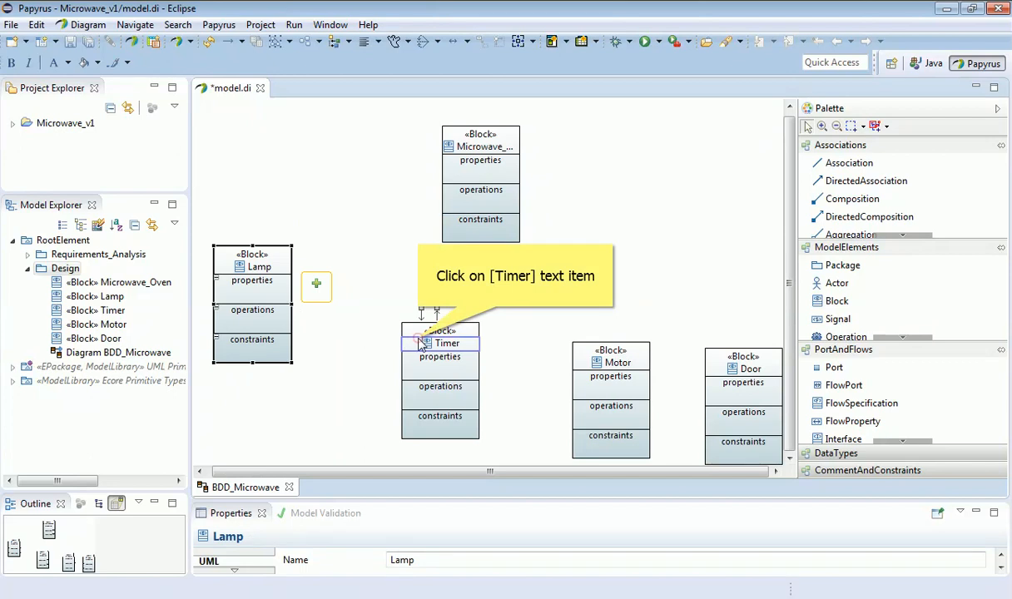
left_click_drag(418, 343, 353, 273)
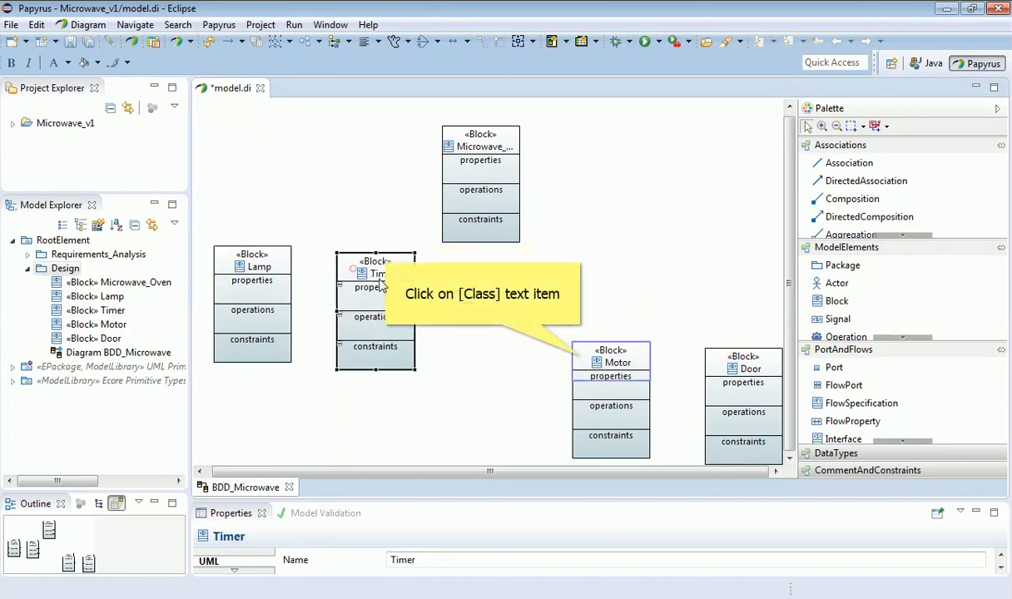
left_click(581, 359)
left_click_drag(581, 358, 469, 271)
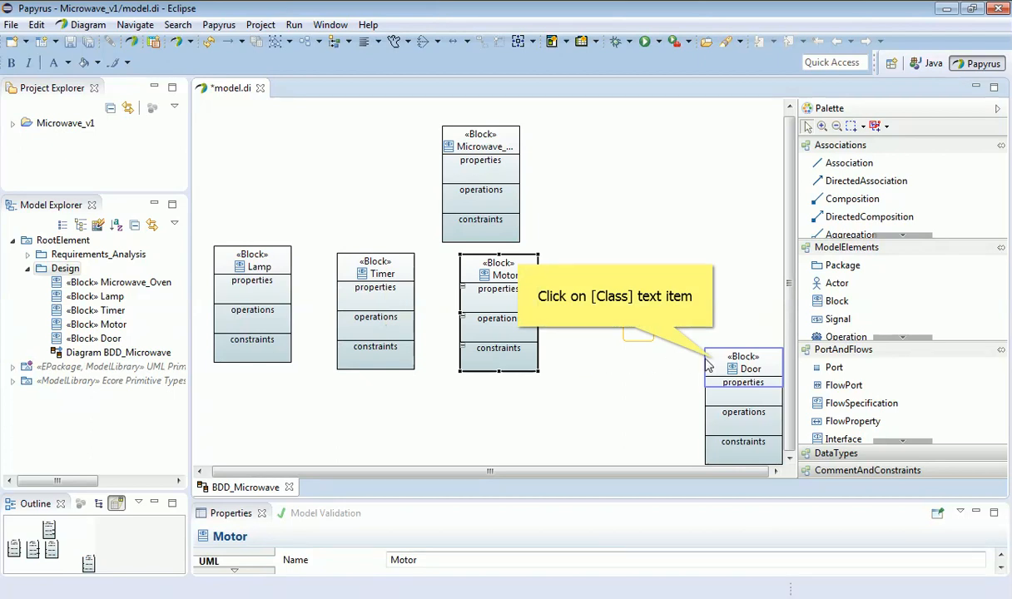
left_click_drag(717, 365, 600, 274)
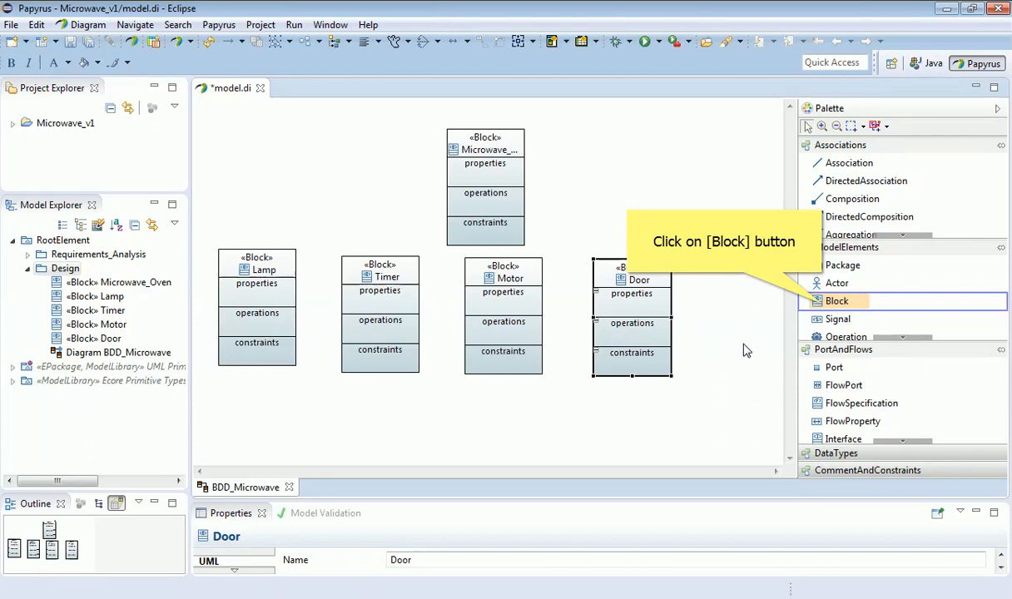
Add two blocks named MW_Emitter and Start_Stop_Button side by side in a new row beneath the Lamp, Timer and Motor blocks
left_click(815, 302)
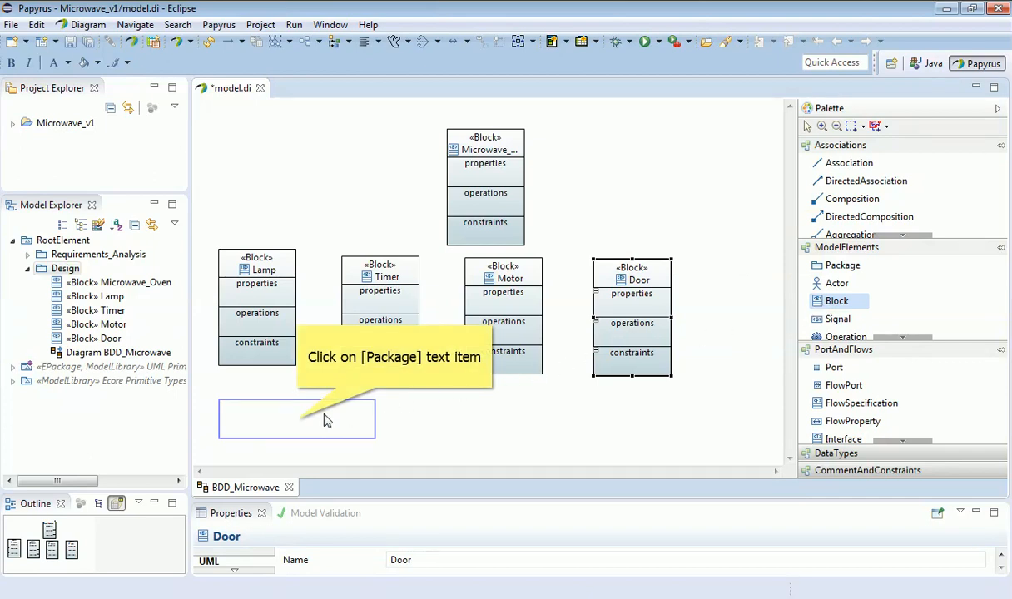
left_click(300, 423)
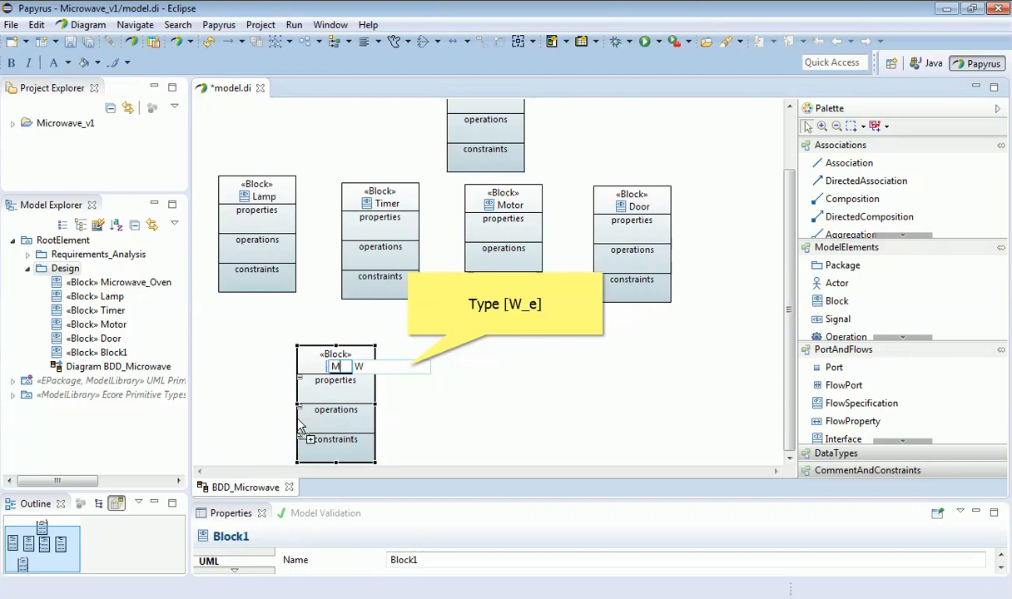
type("MW_Emitter")
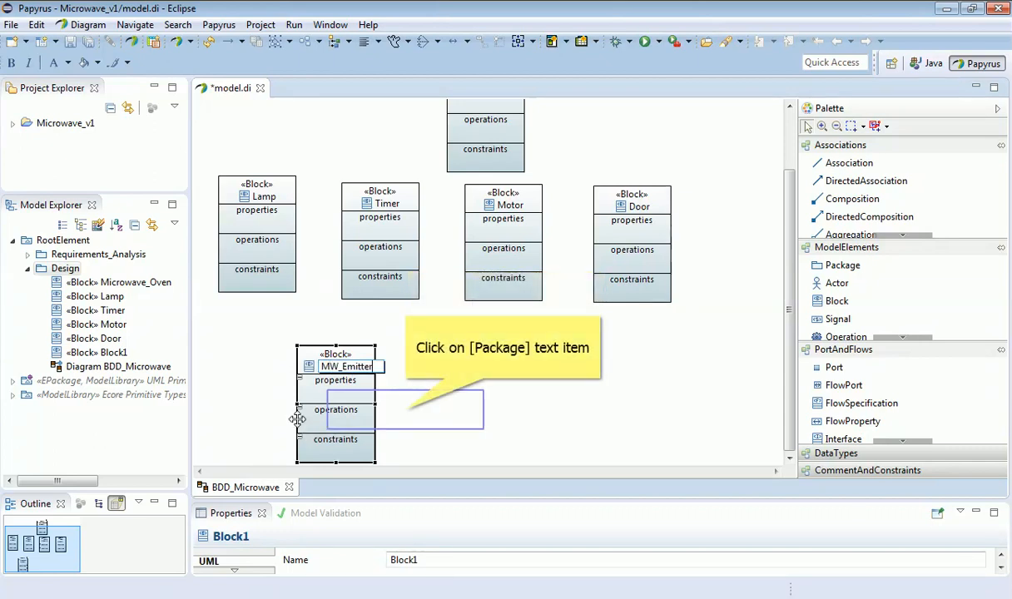
left_click(406, 410)
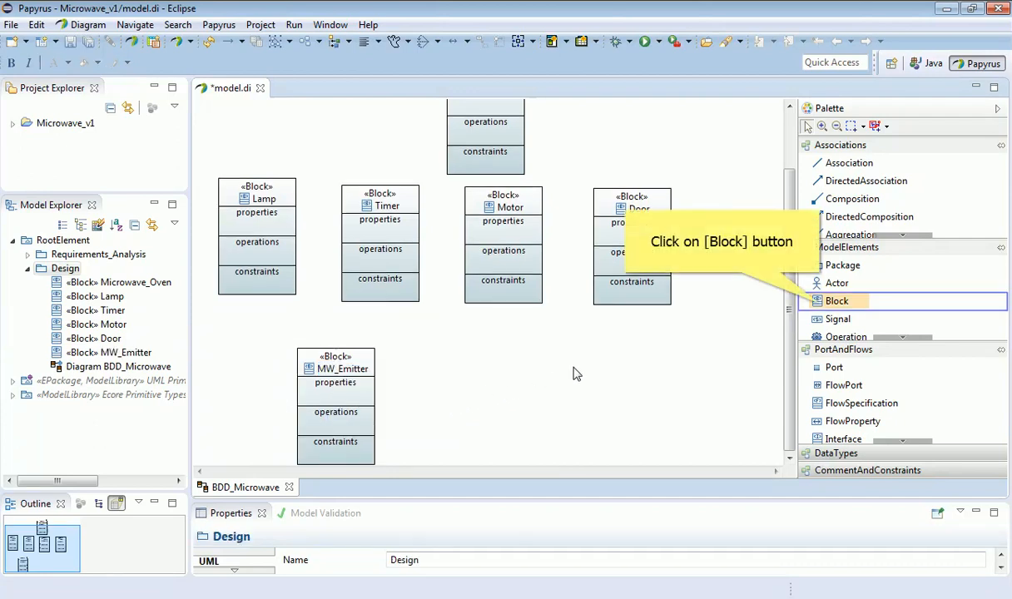
left_click(822, 305)
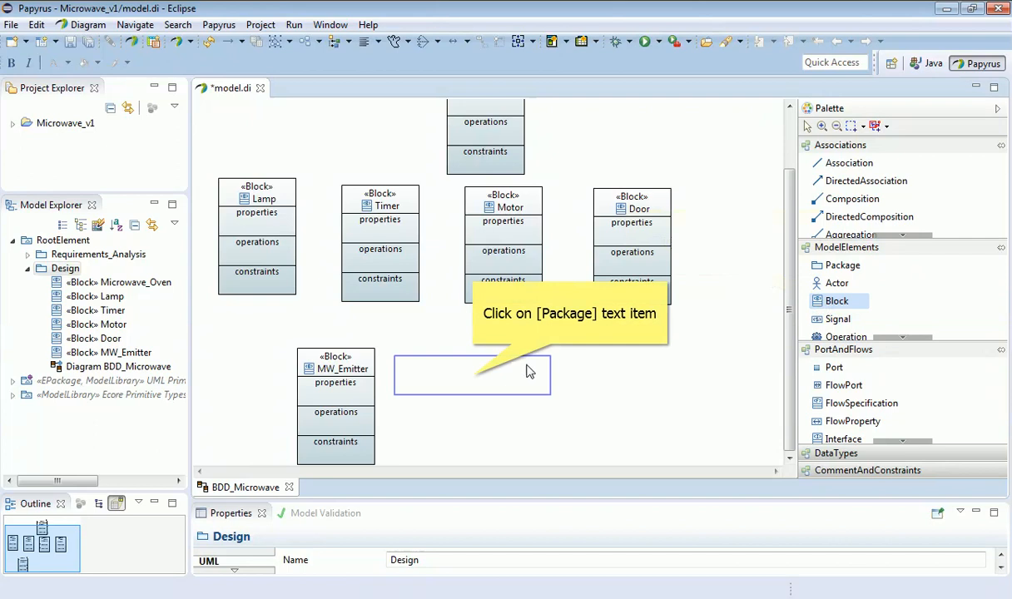
left_click(473, 379)
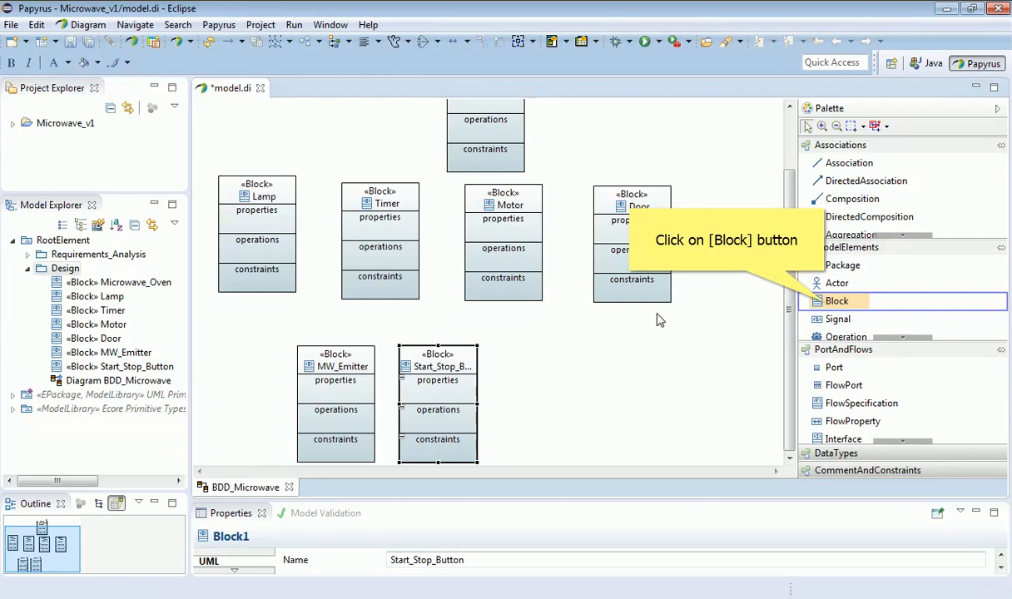
Add a block named Set_Time_Keypad to the right of the Start_Stop_Button block and widen it to fit its full name
left_click(829, 305)
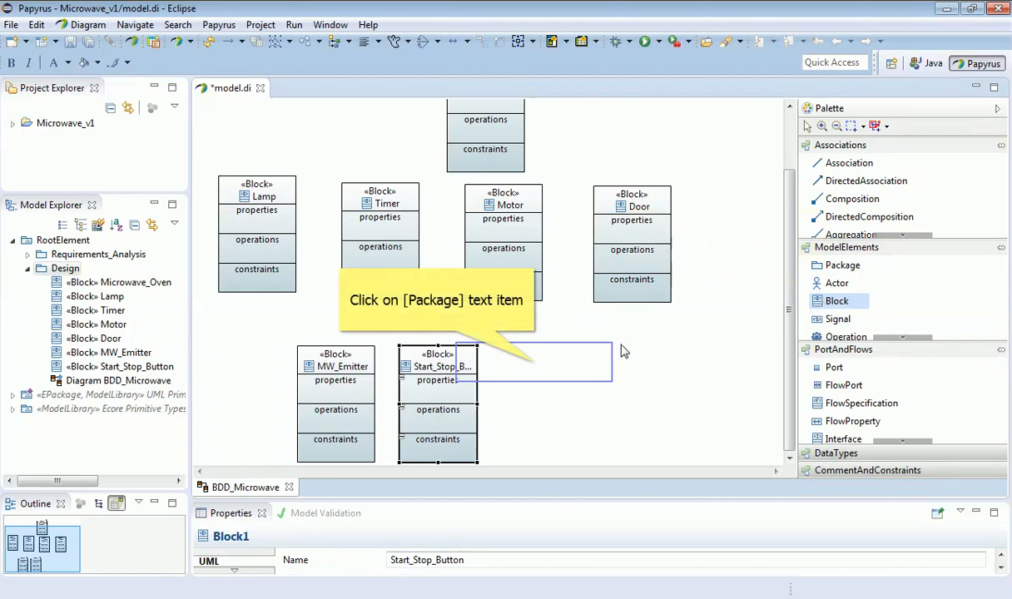
left_click(533, 363)
type("Set_Time_Keypad")
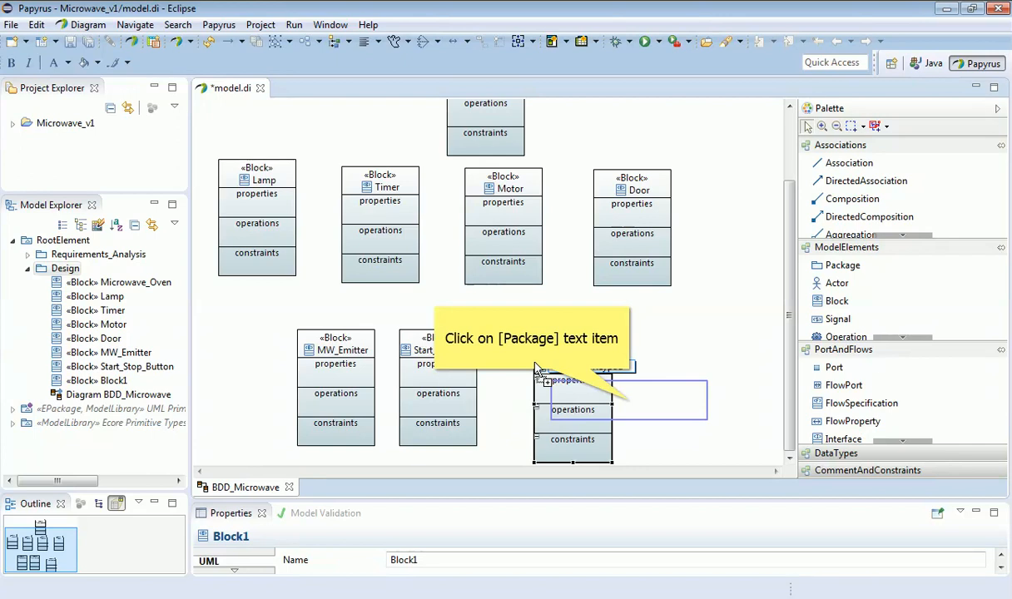
left_click(638, 409)
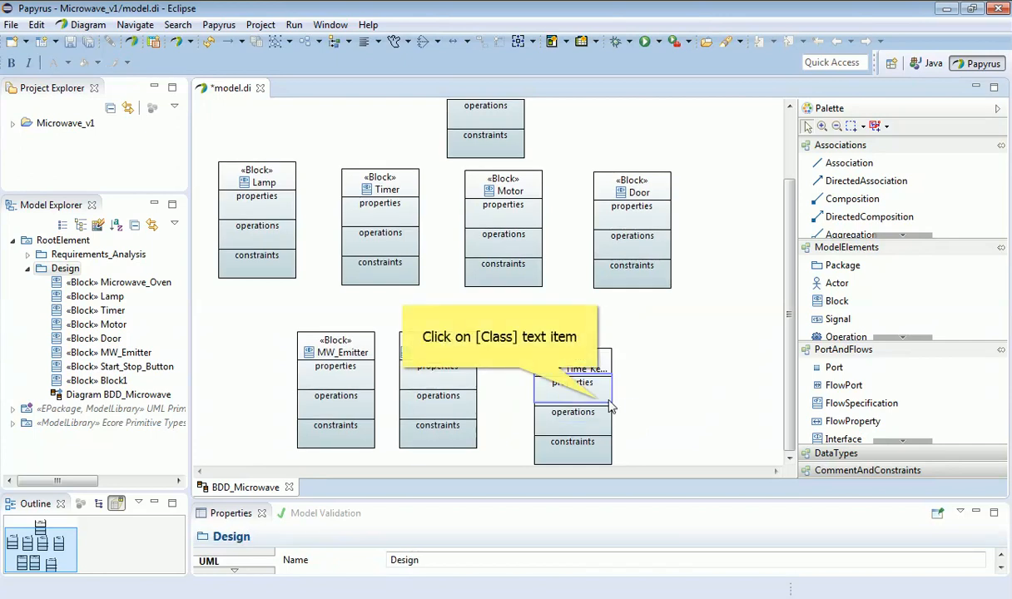
left_click(598, 404)
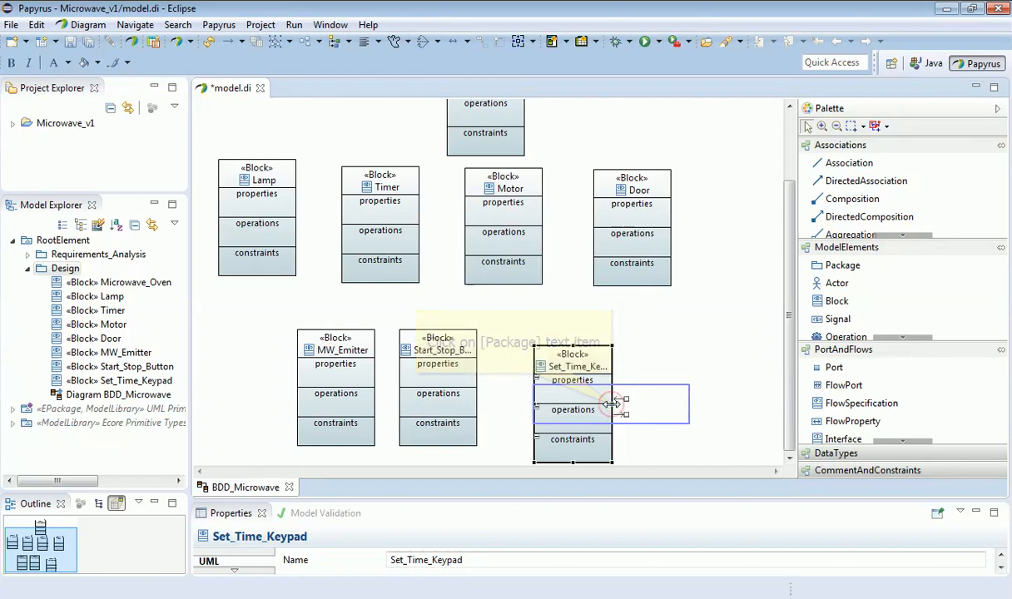
left_click_drag(612, 404, 650, 405)
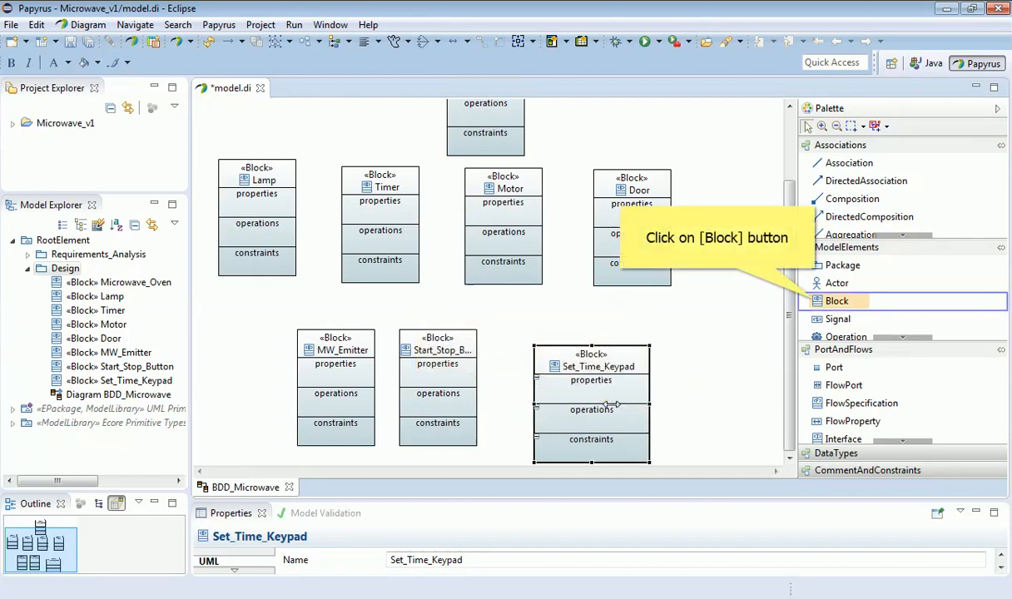
Add a block named Time_Display to the right of the Set_Time_Keypad block
left_click(812, 302)
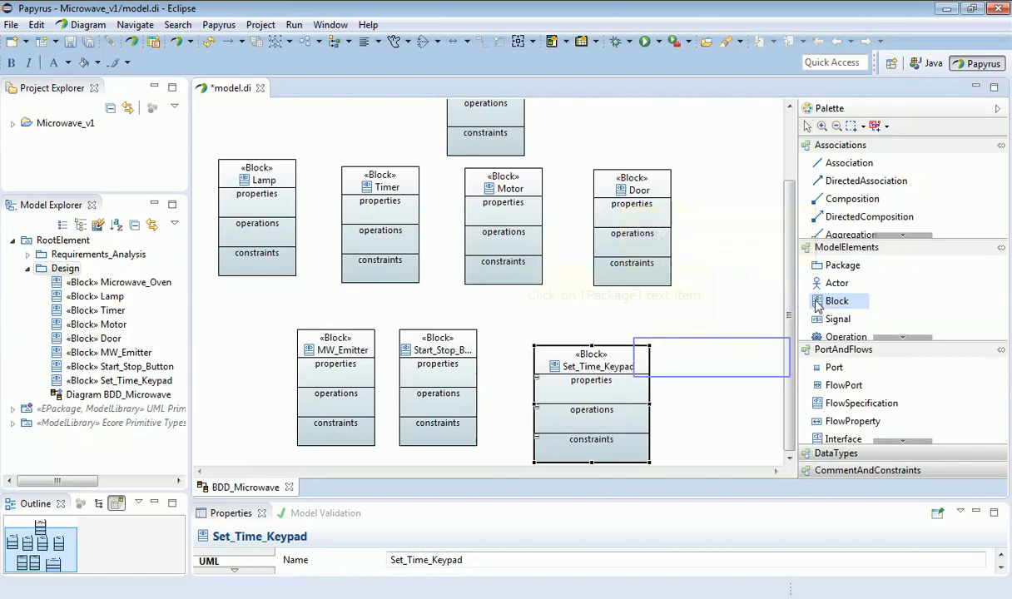
left_click(712, 359)
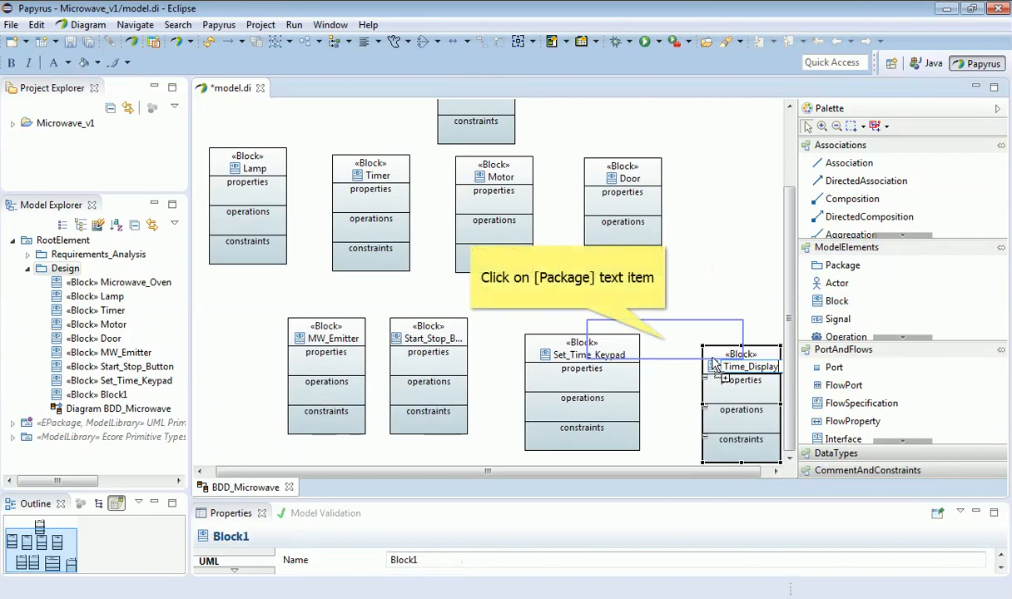